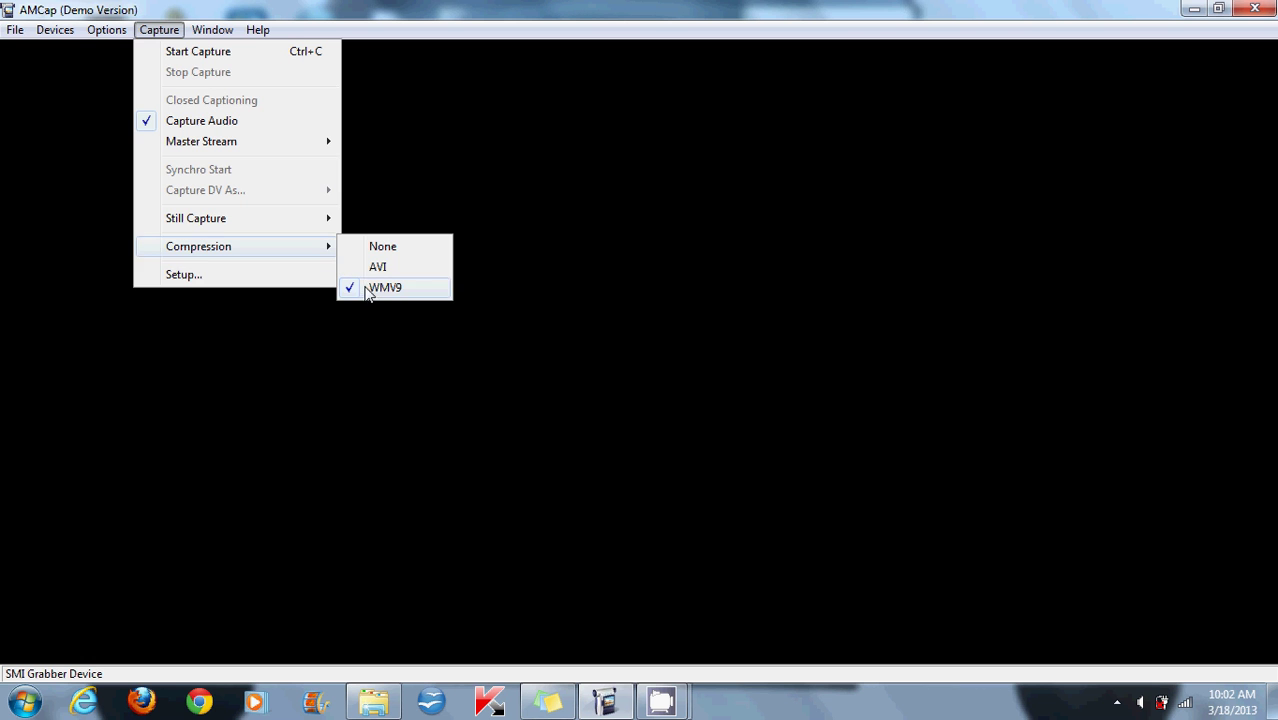
# - Review and accept AMCap's Windows Media 9 compression settings, then show the Window menu
pyautogui.click(312, 276)
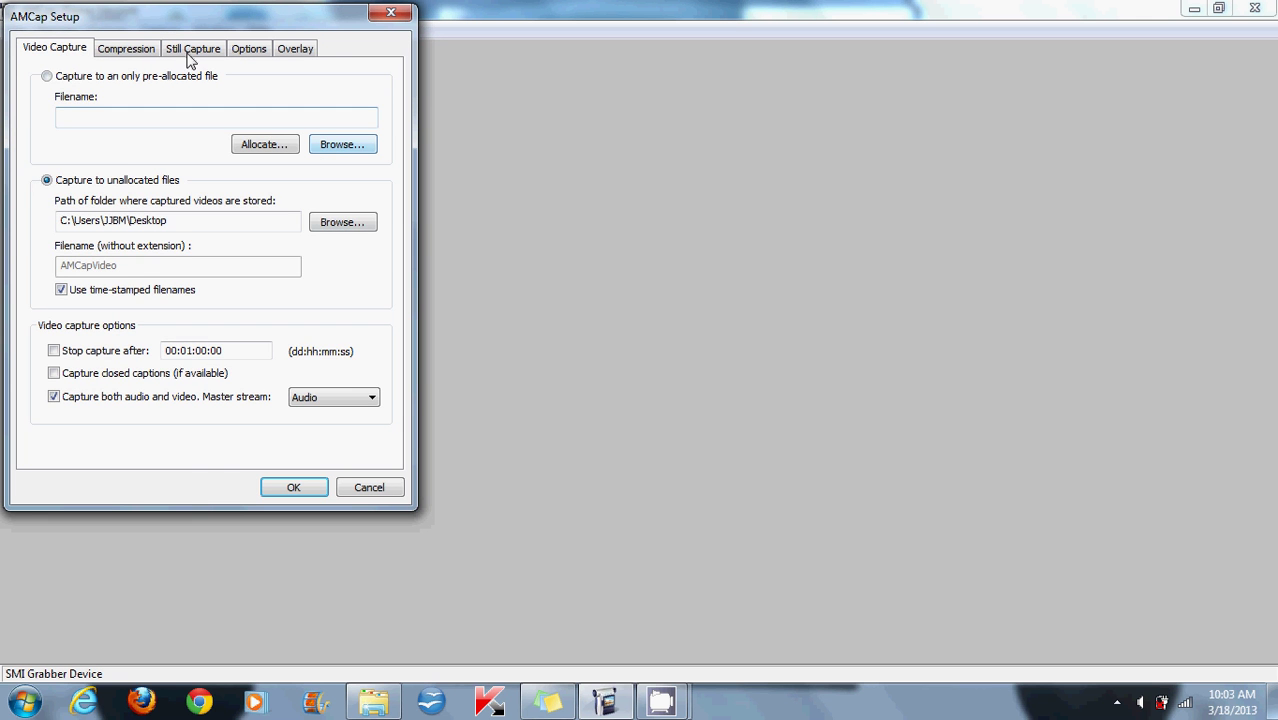
pyautogui.click(131, 54)
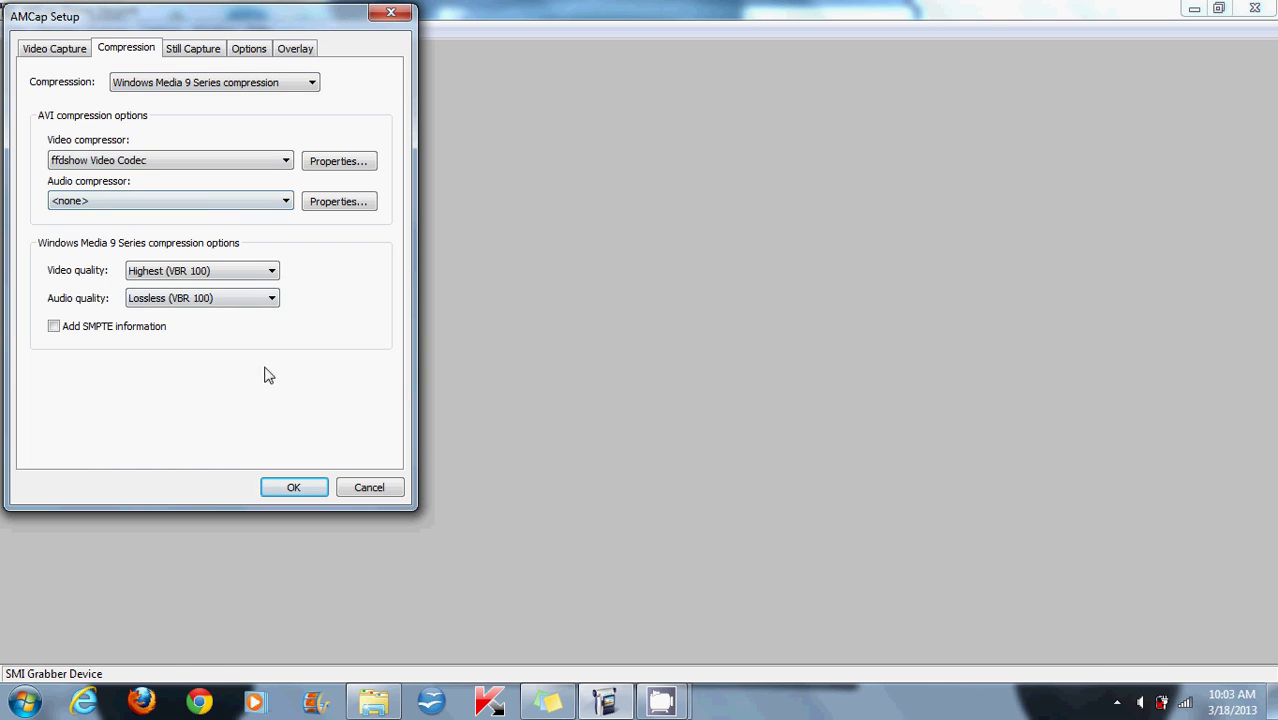
pyautogui.click(281, 487)
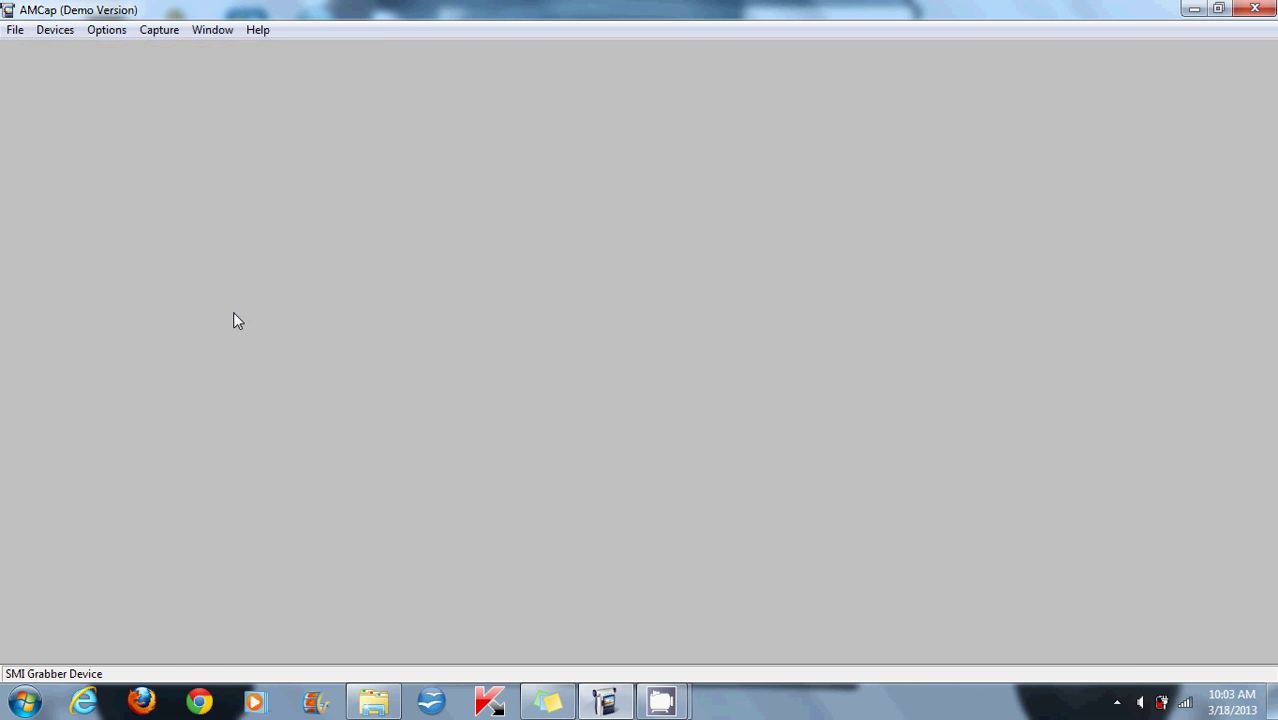
pyautogui.click(205, 30)
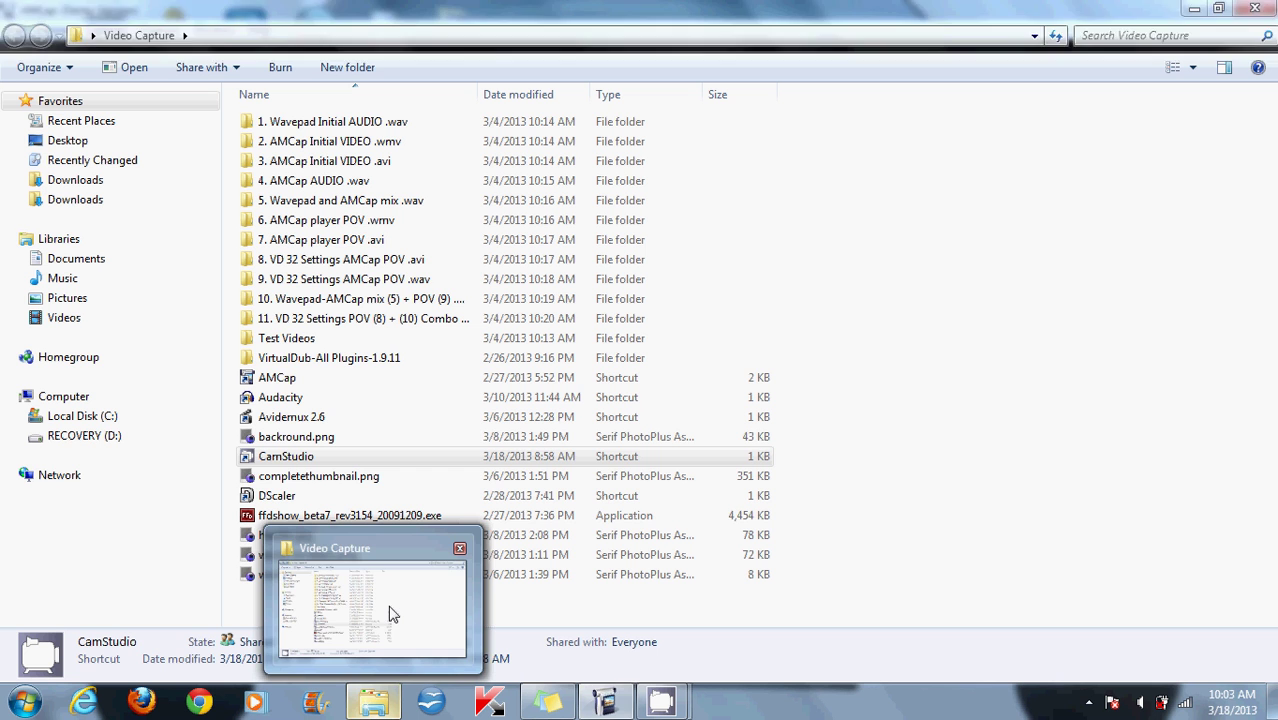
# - Bring the Video Capture folder forward and select the Avidemux 2.6 shortcut
pyautogui.click(388, 613)
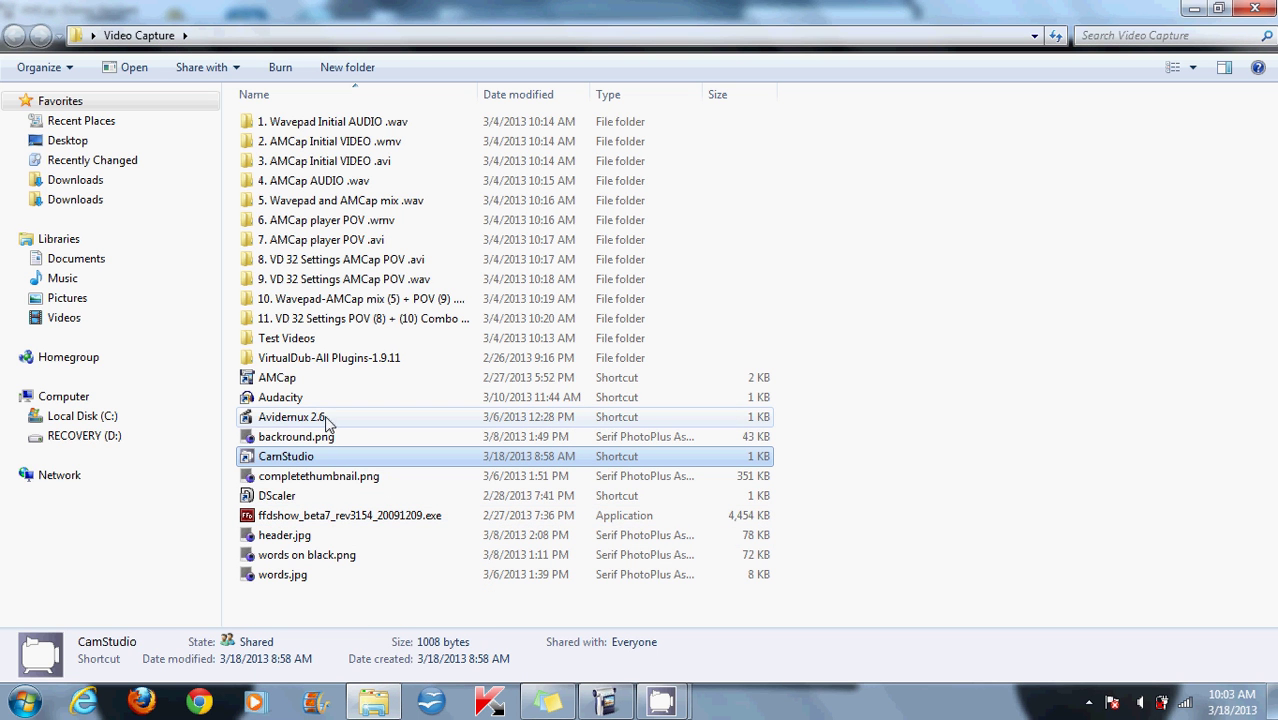
pyautogui.click(325, 420)
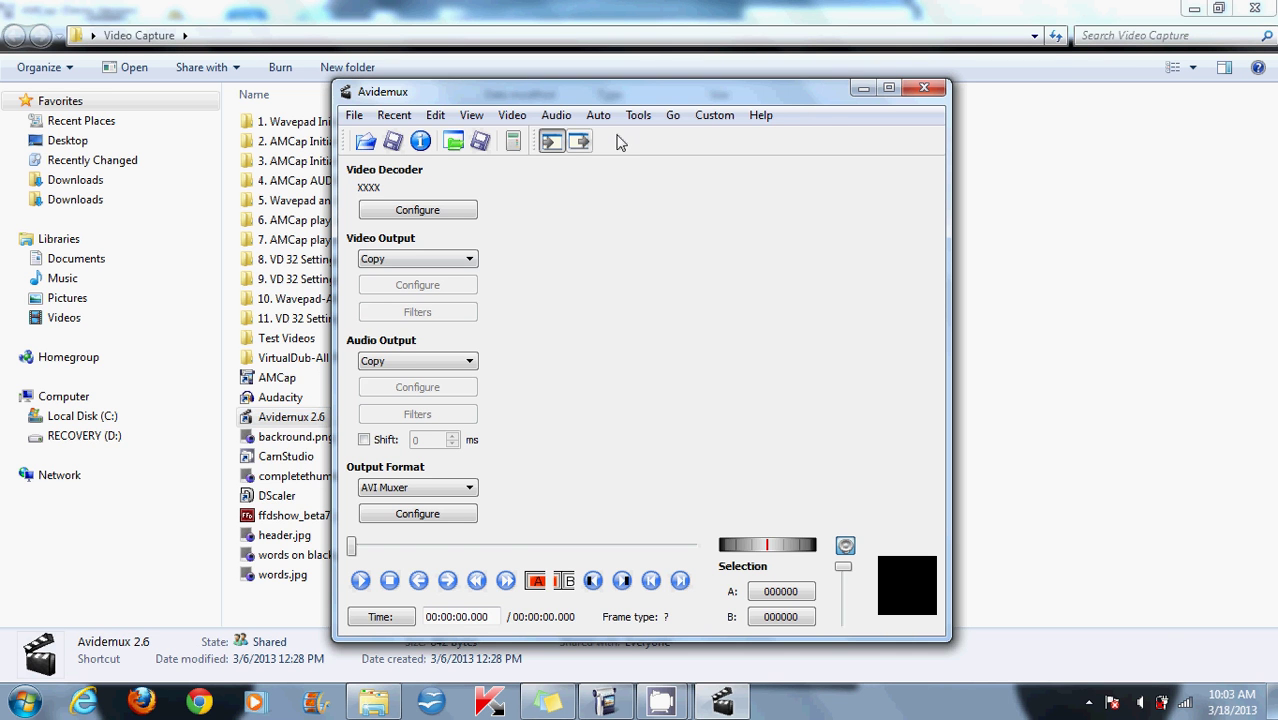
# - Maximize Avidemux and open finesthourintro.wmv from the Desktop
pyautogui.click(889, 88)
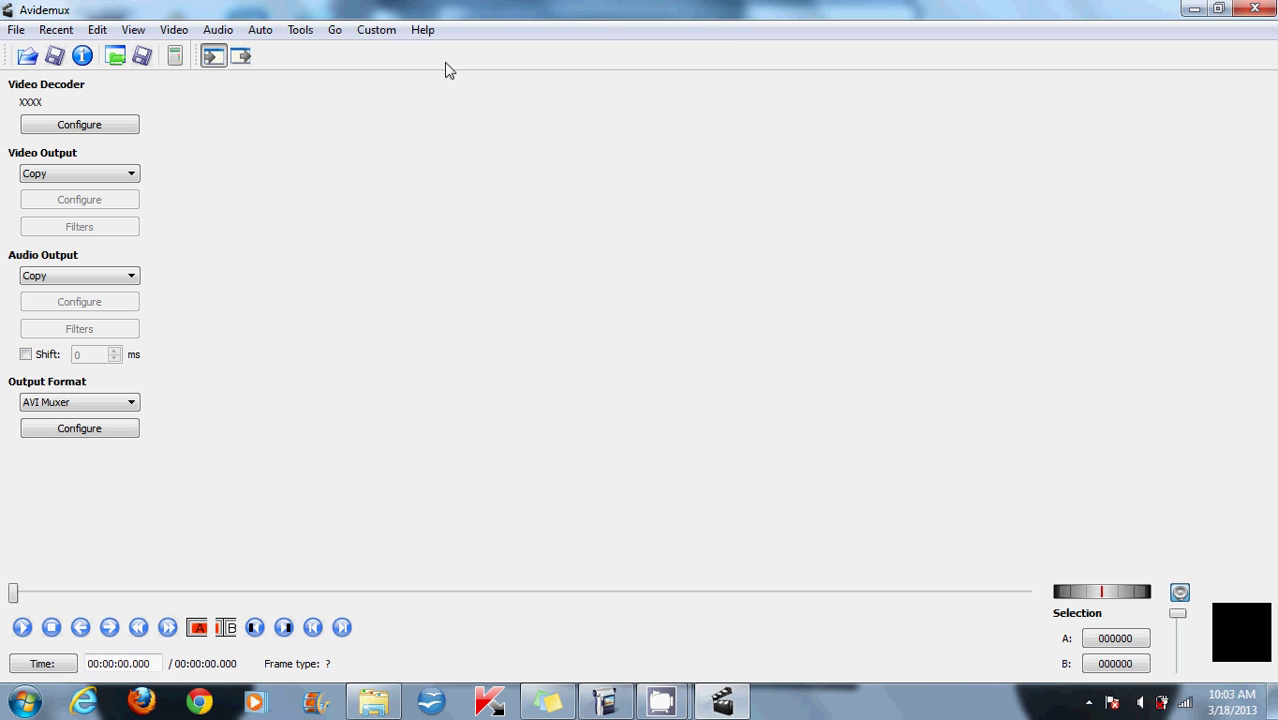
pyautogui.click(33, 60)
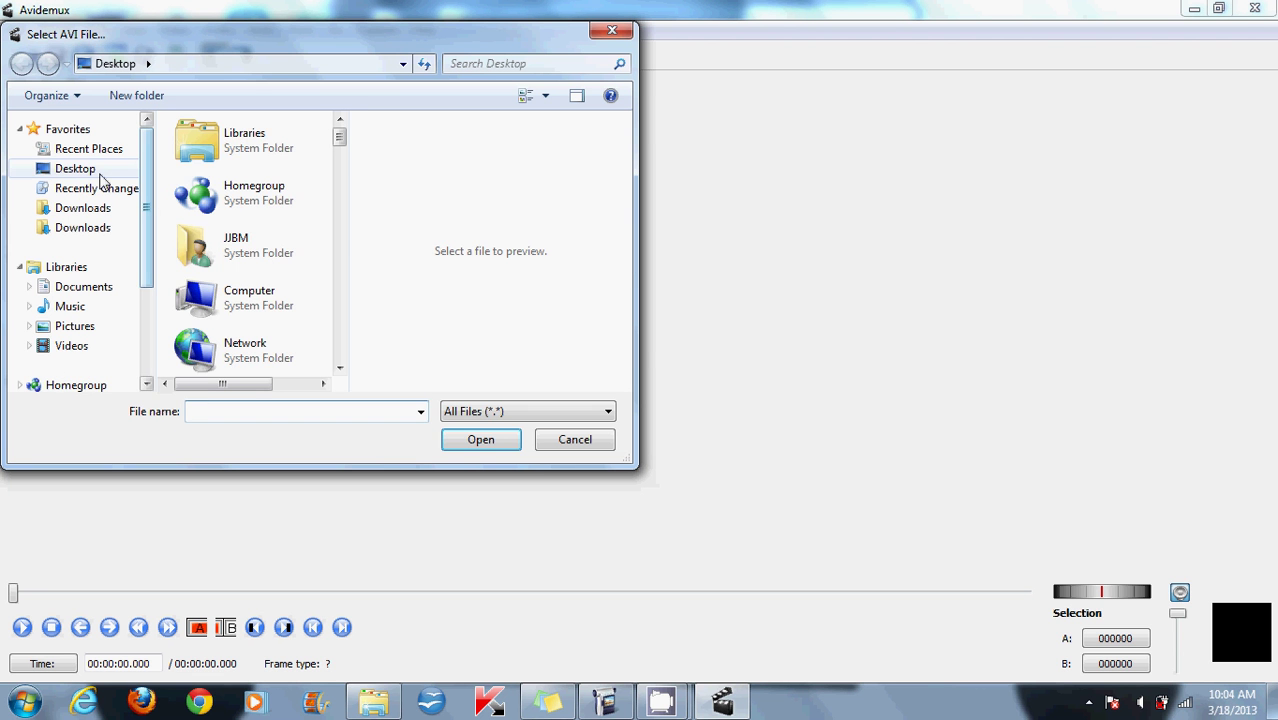
pyautogui.click(99, 172)
pyautogui.moveTo(340, 136)
pyautogui.mouseDown()
pyautogui.moveTo(340, 357)
pyautogui.moveTo(337, 288)
pyautogui.moveTo(337, 305)
pyautogui.mouseUp()
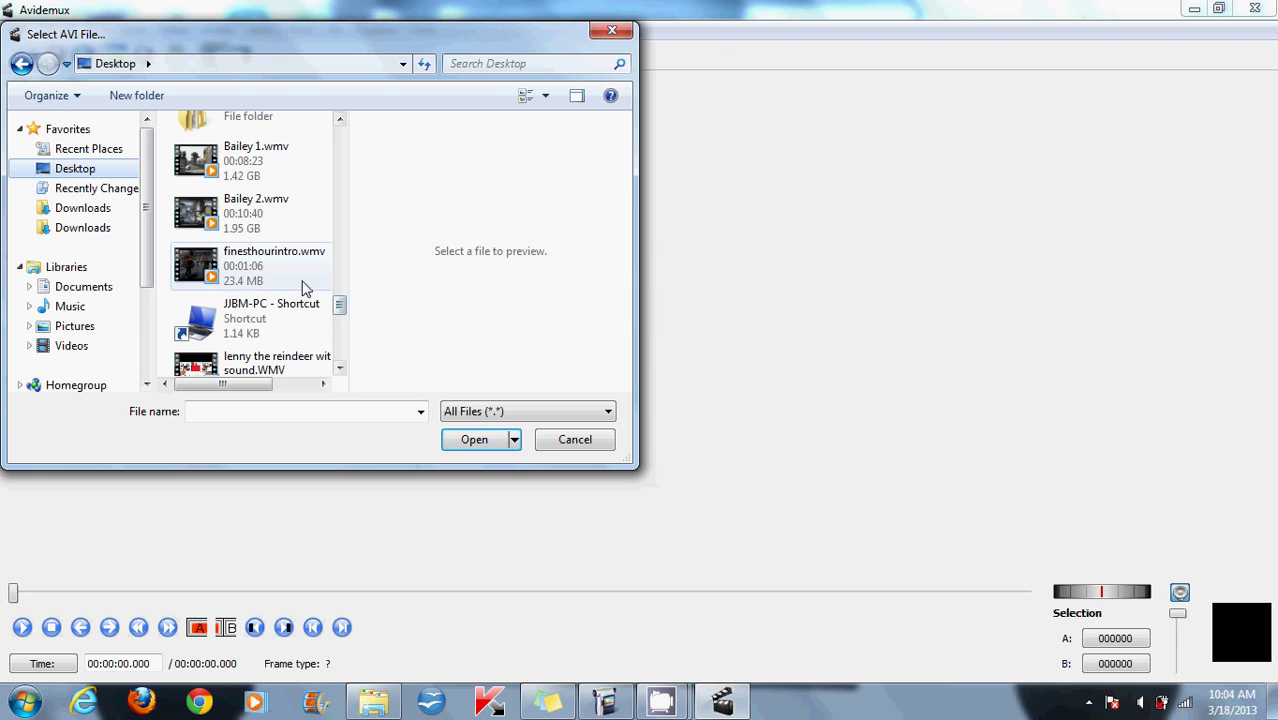
pyautogui.doubleClick(305, 290)
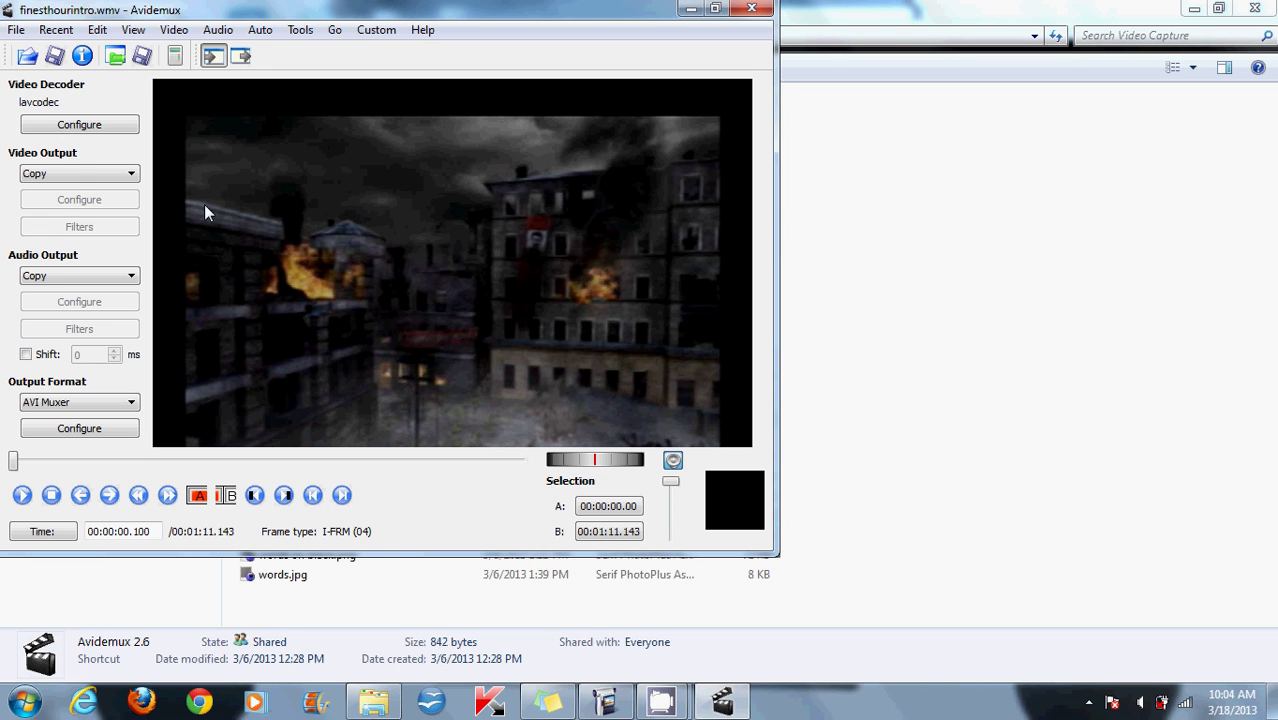
# - Choose Mpeg4 ASP (xvid4) as the video output encoder
pyautogui.click(77, 172)
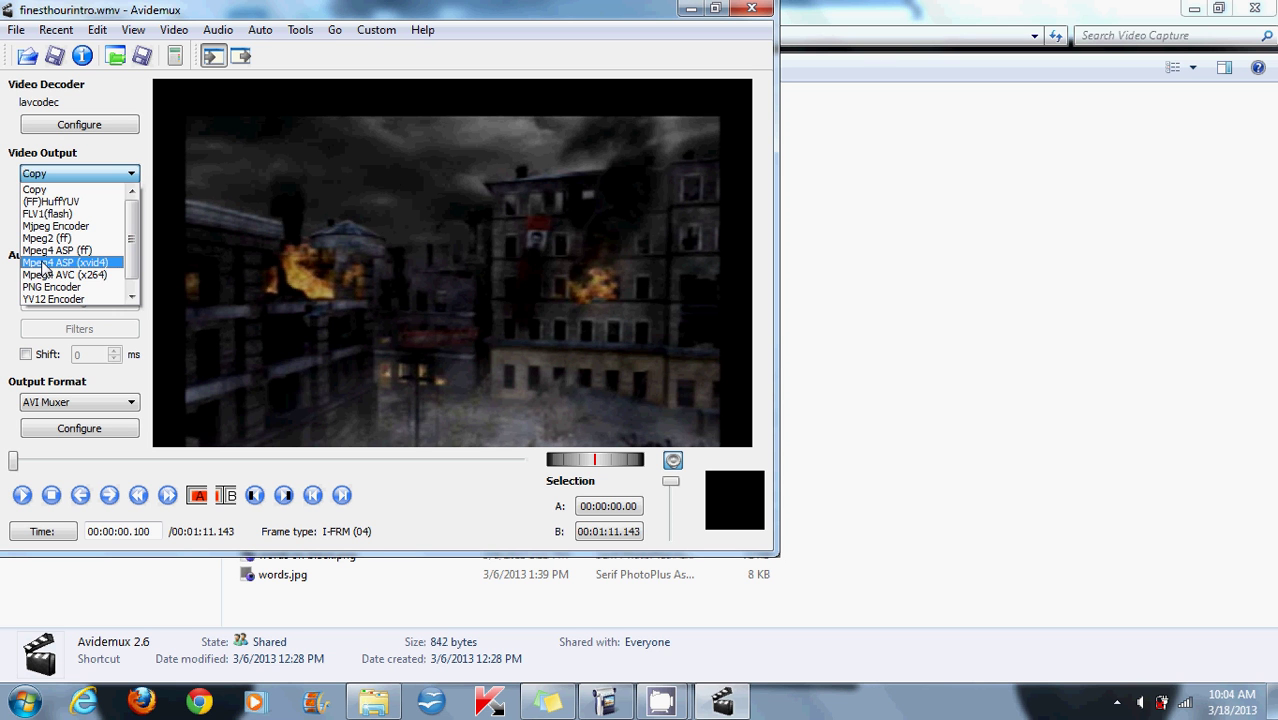
pyautogui.click(82, 266)
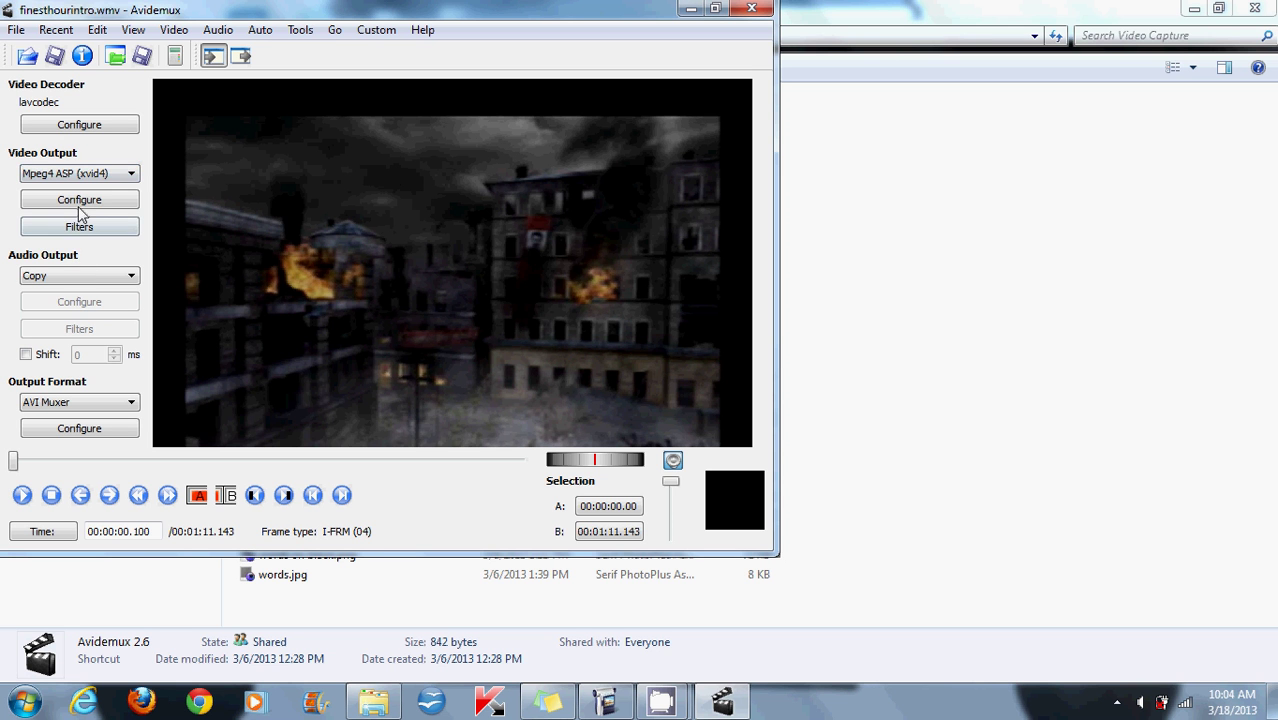
# - Add a crop filter that auto-trims the black borders to 576x404
pyautogui.click(73, 228)
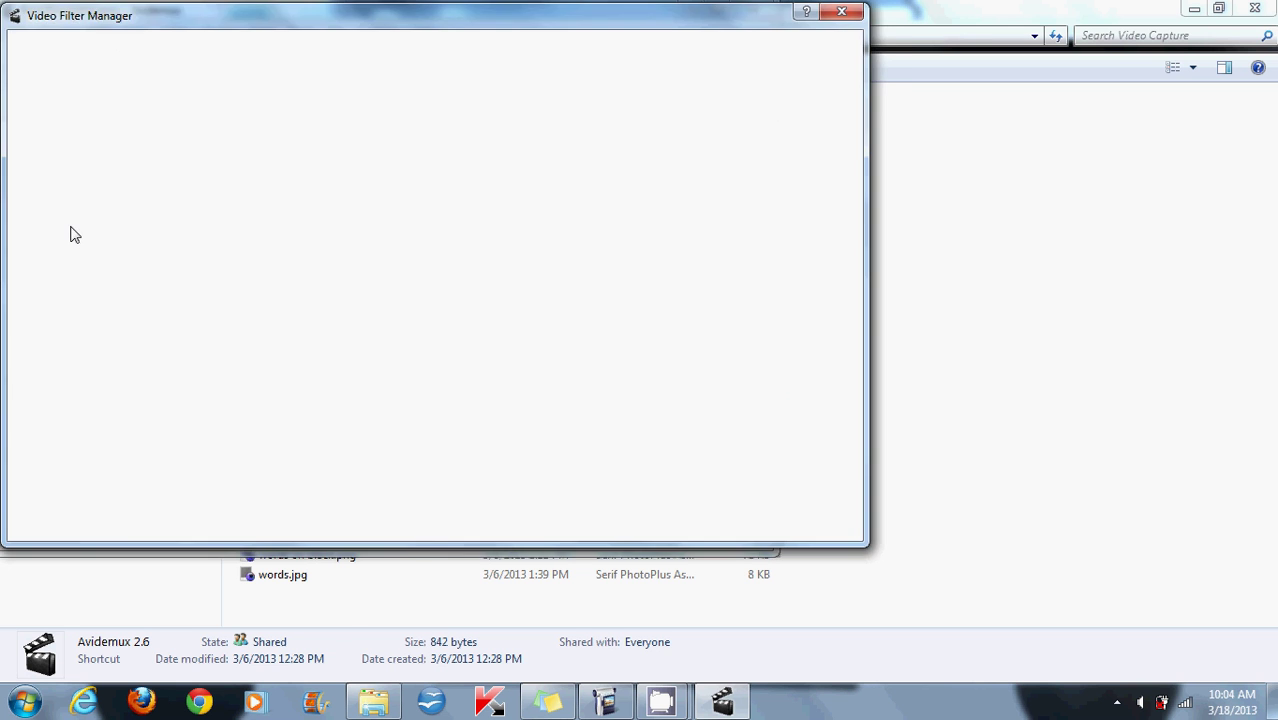
pyautogui.click(135, 74)
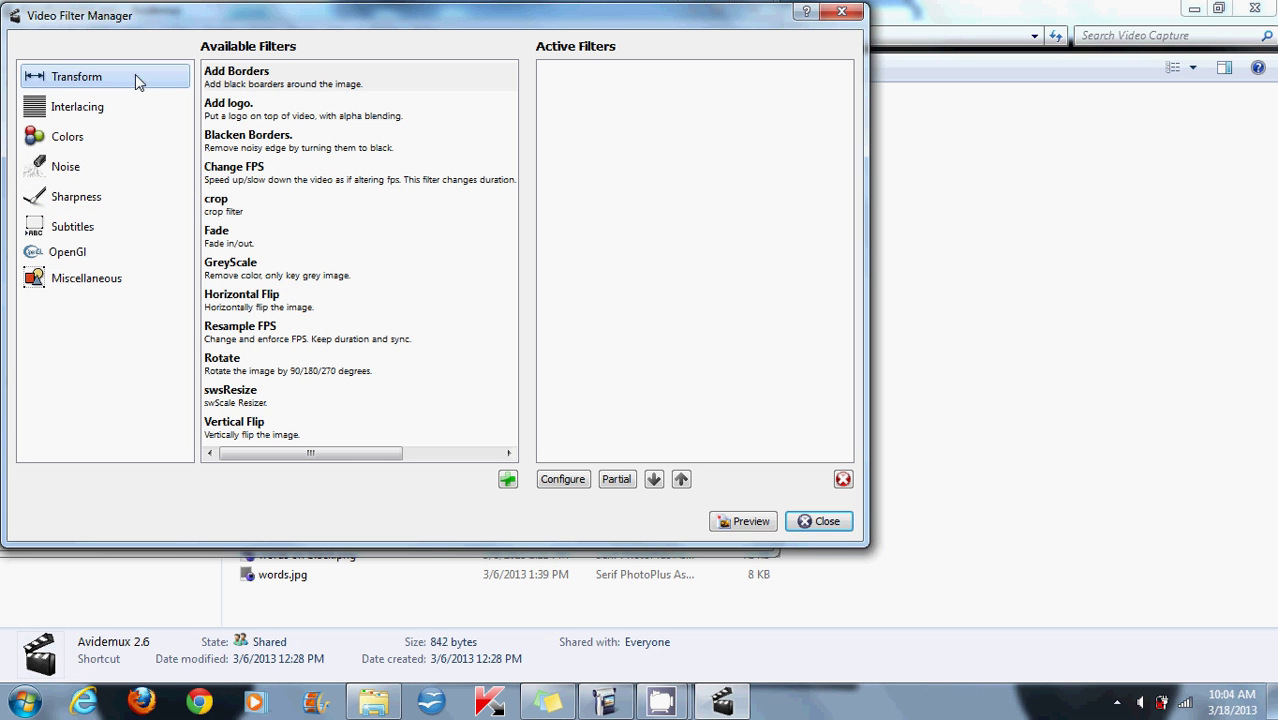
pyautogui.doubleClick(244, 210)
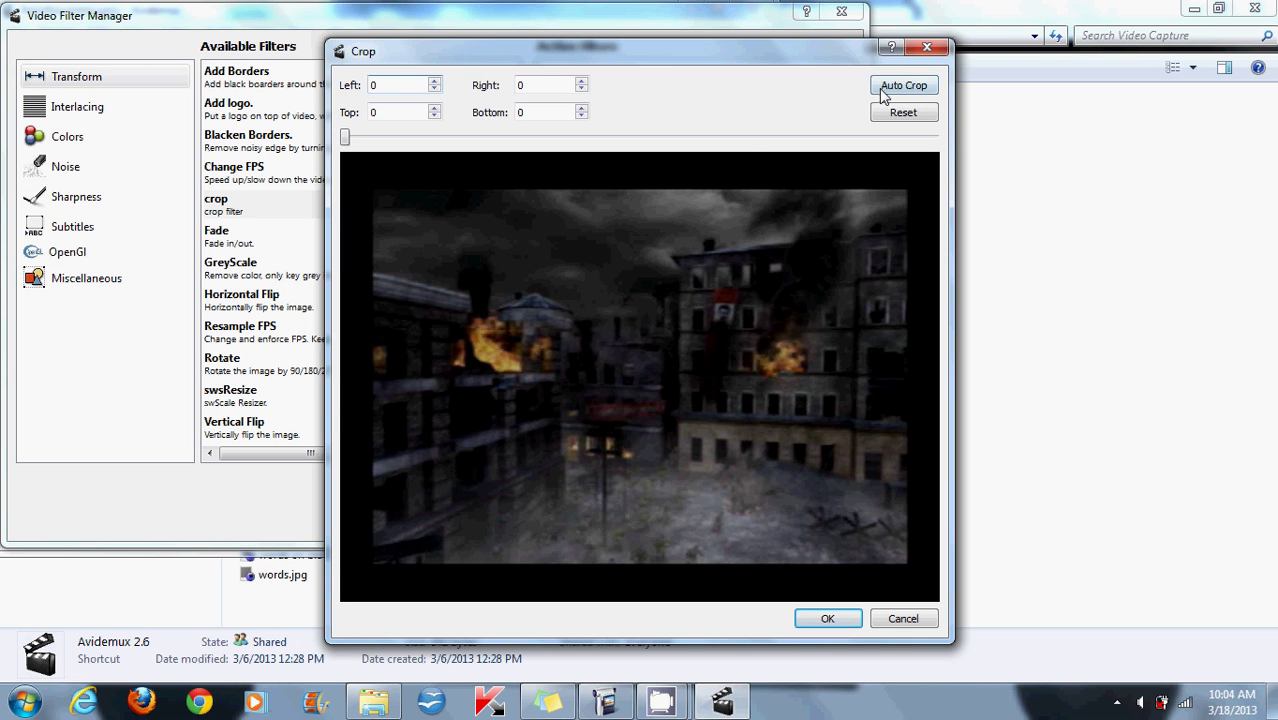
pyautogui.click(884, 92)
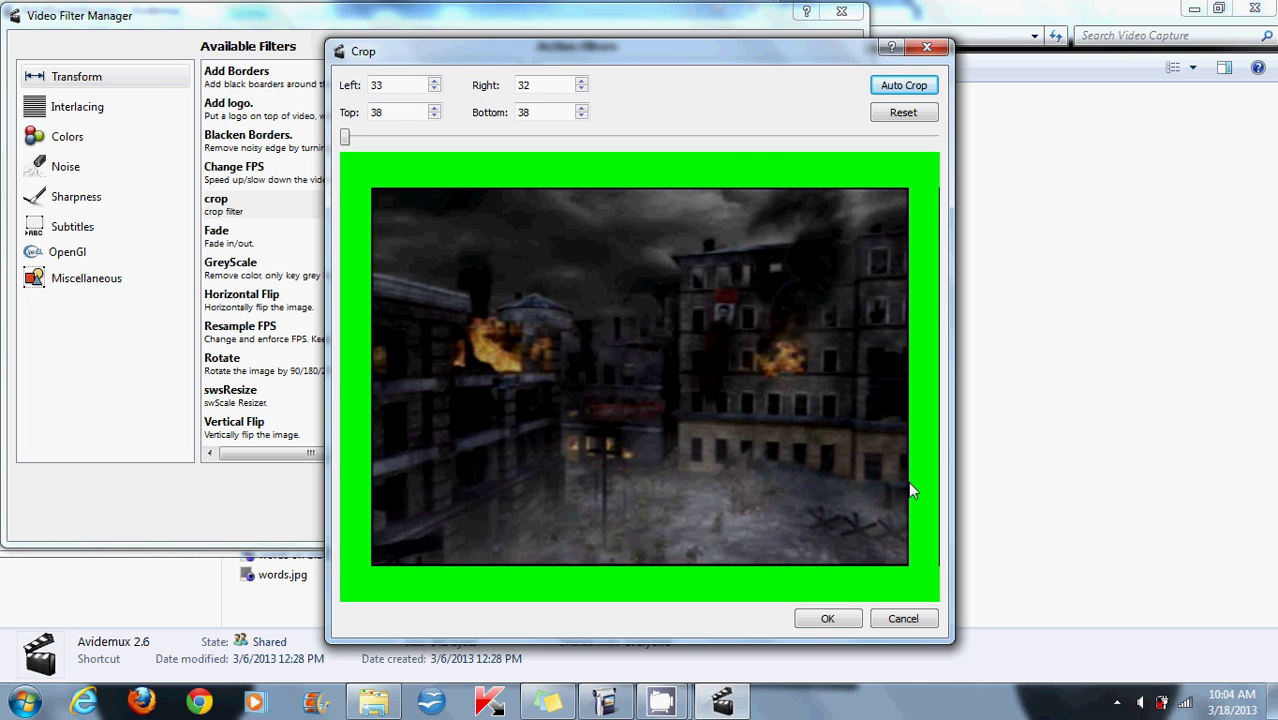
pyautogui.click(826, 620)
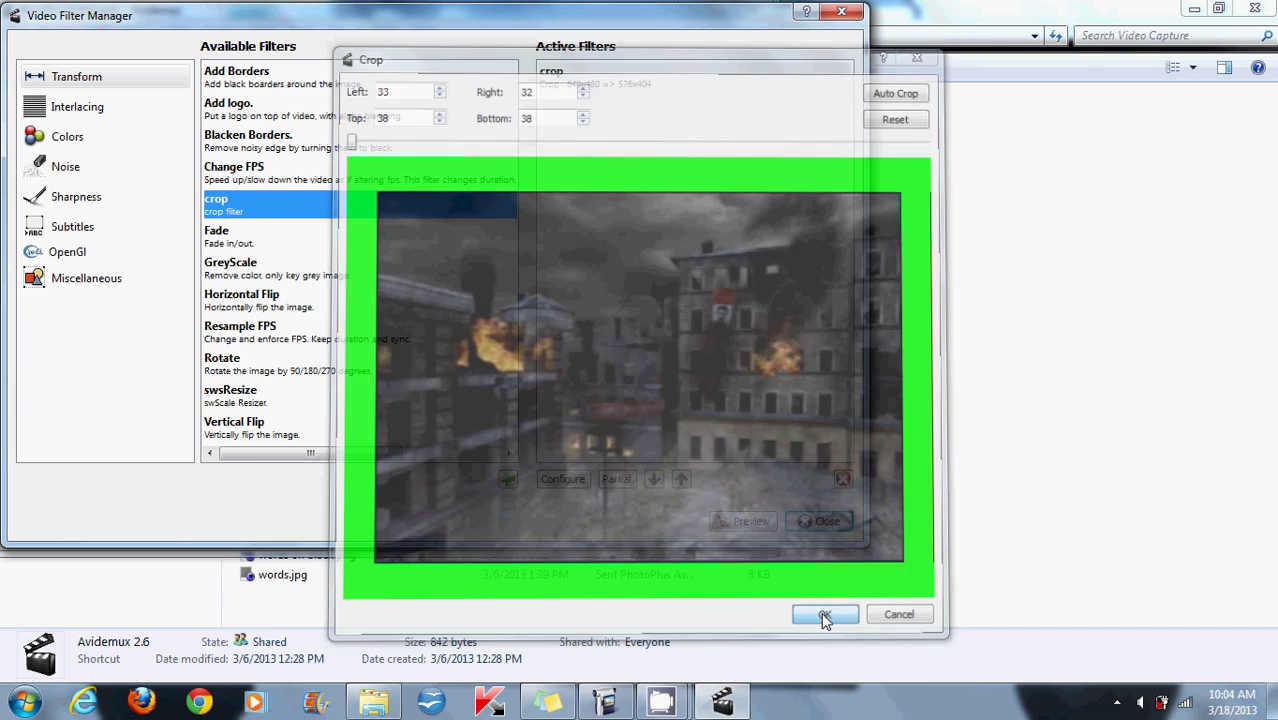
# - Add a swsResize filter to 1280x720 with aspect lock off, preview, and close filters
pyautogui.doubleClick(253, 403)
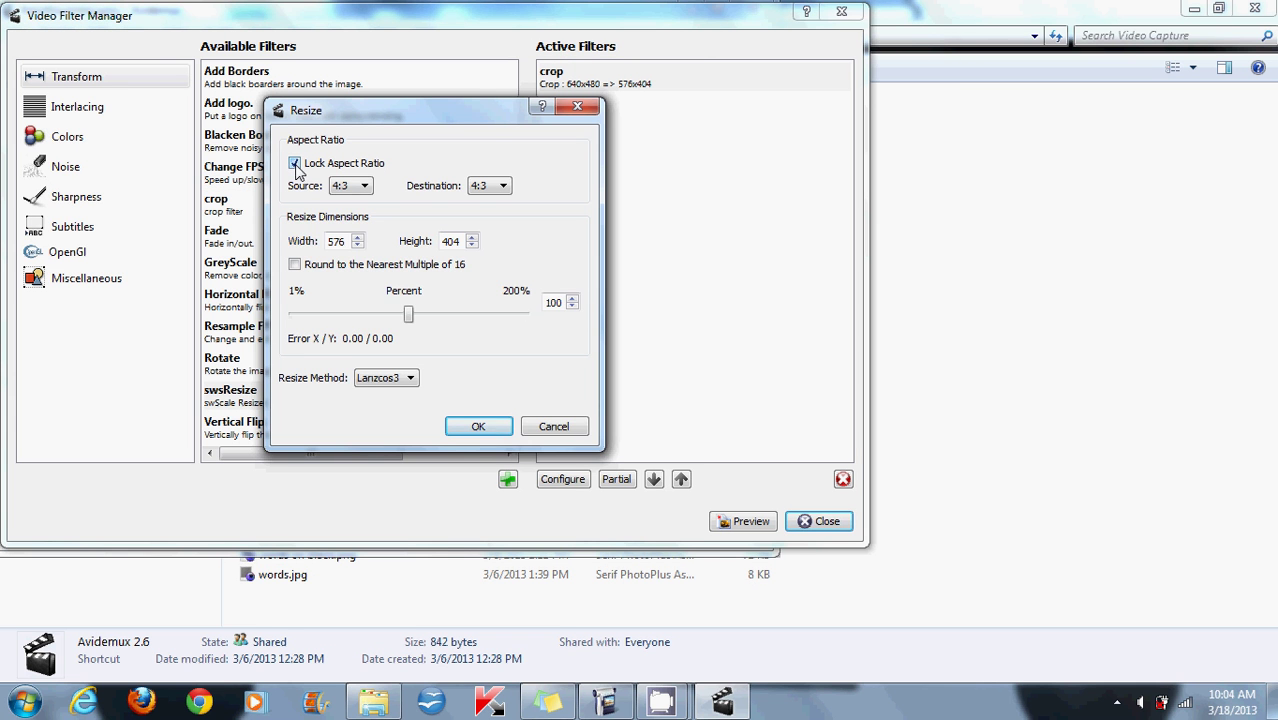
pyautogui.click(295, 163)
pyautogui.moveTo(342, 241); pyautogui.dragTo(290, 258)
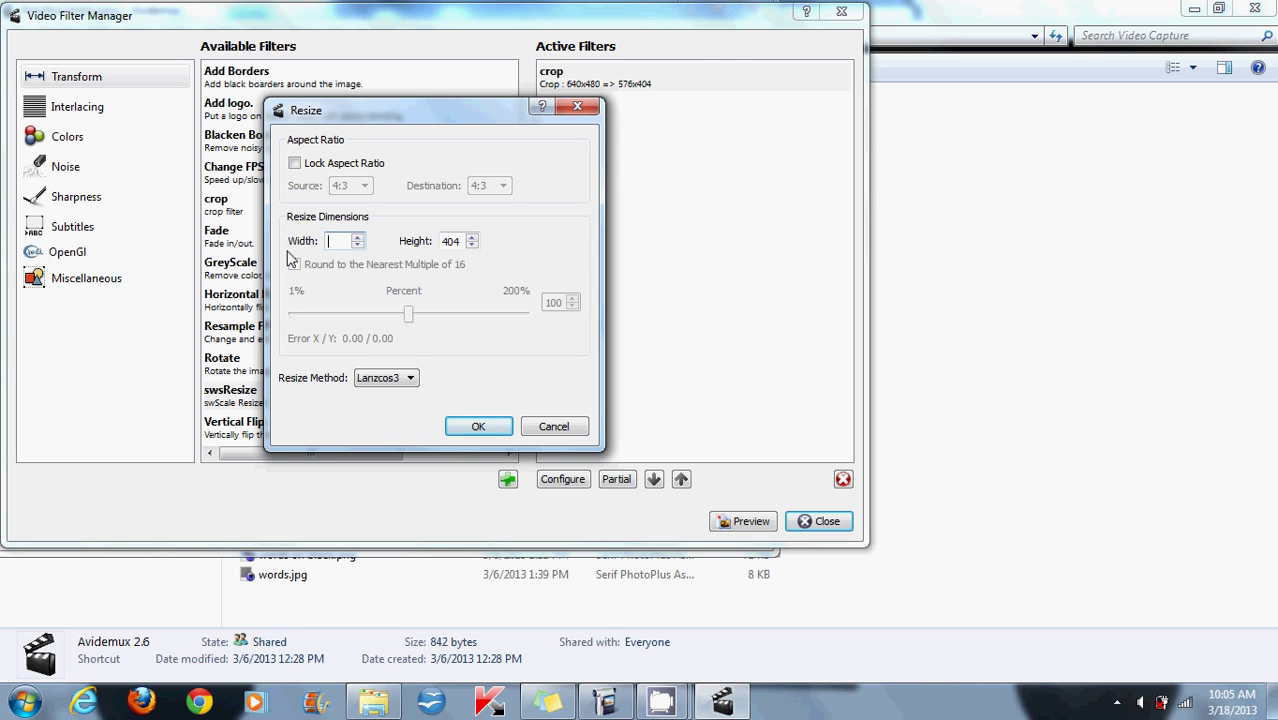
pyautogui.write('1280')
pyautogui.doubleClick(459, 242)
pyautogui.write('720')
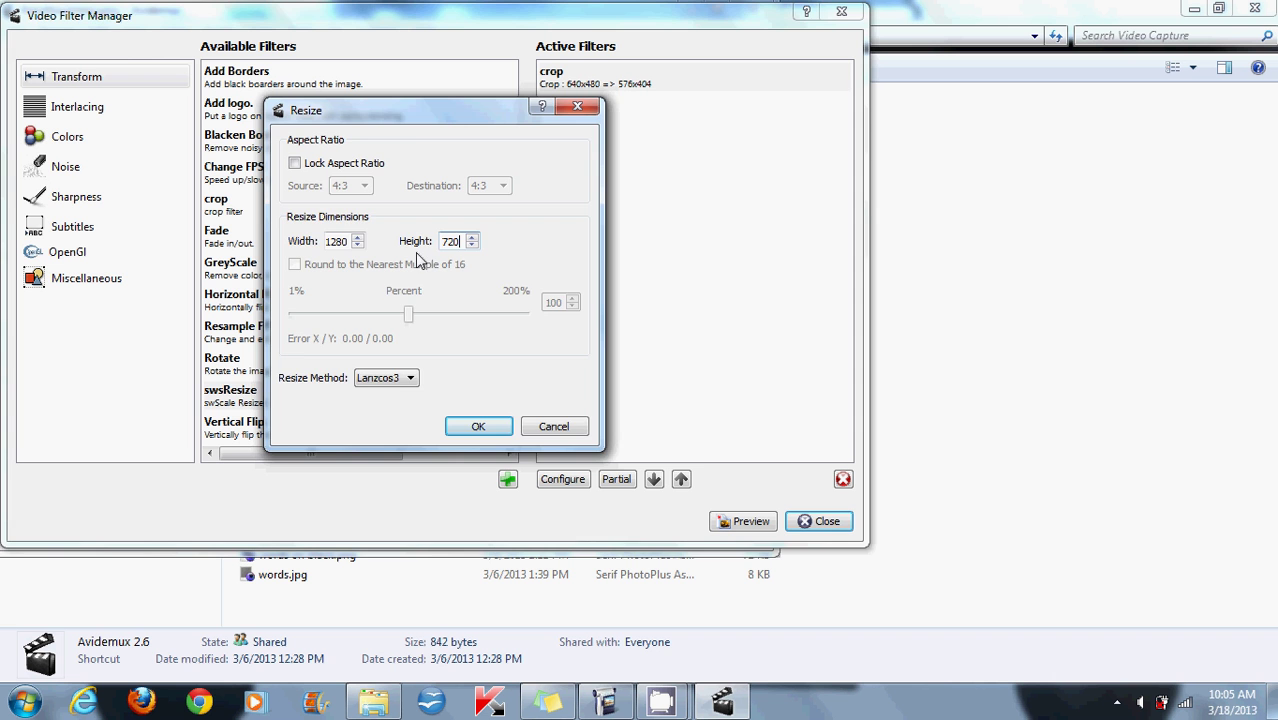
pyautogui.click(478, 426)
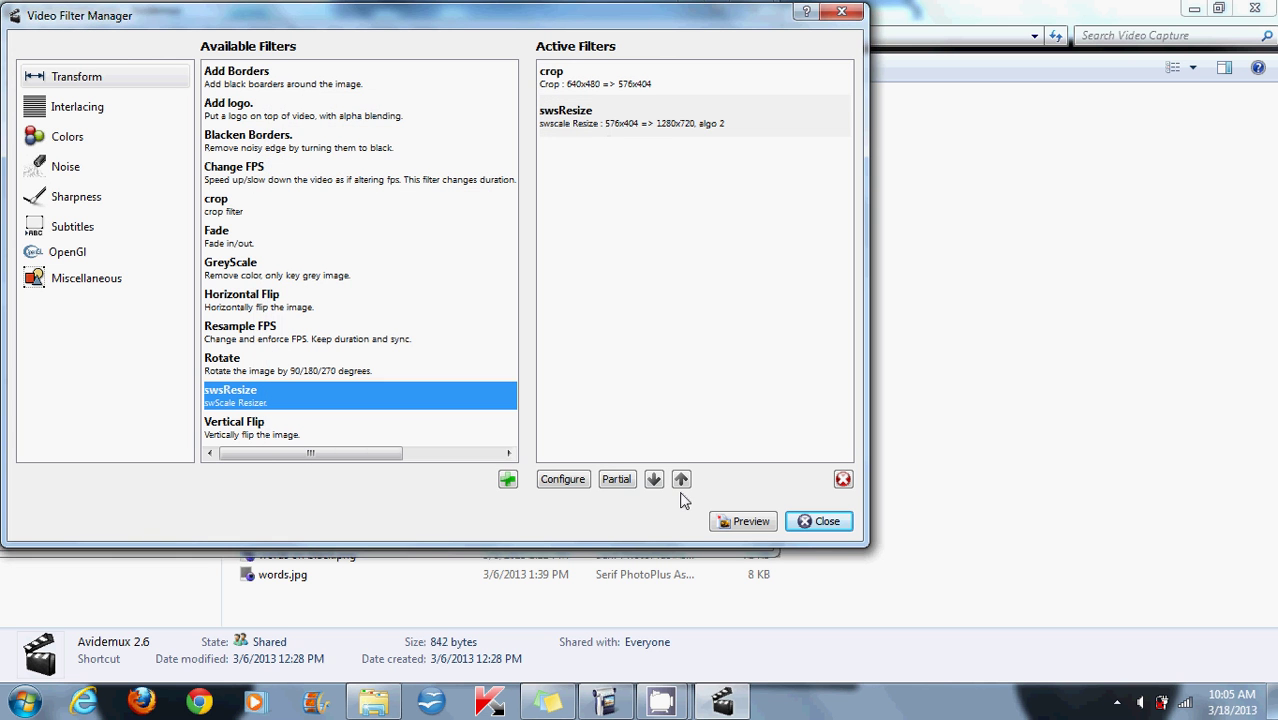
pyautogui.click(753, 520)
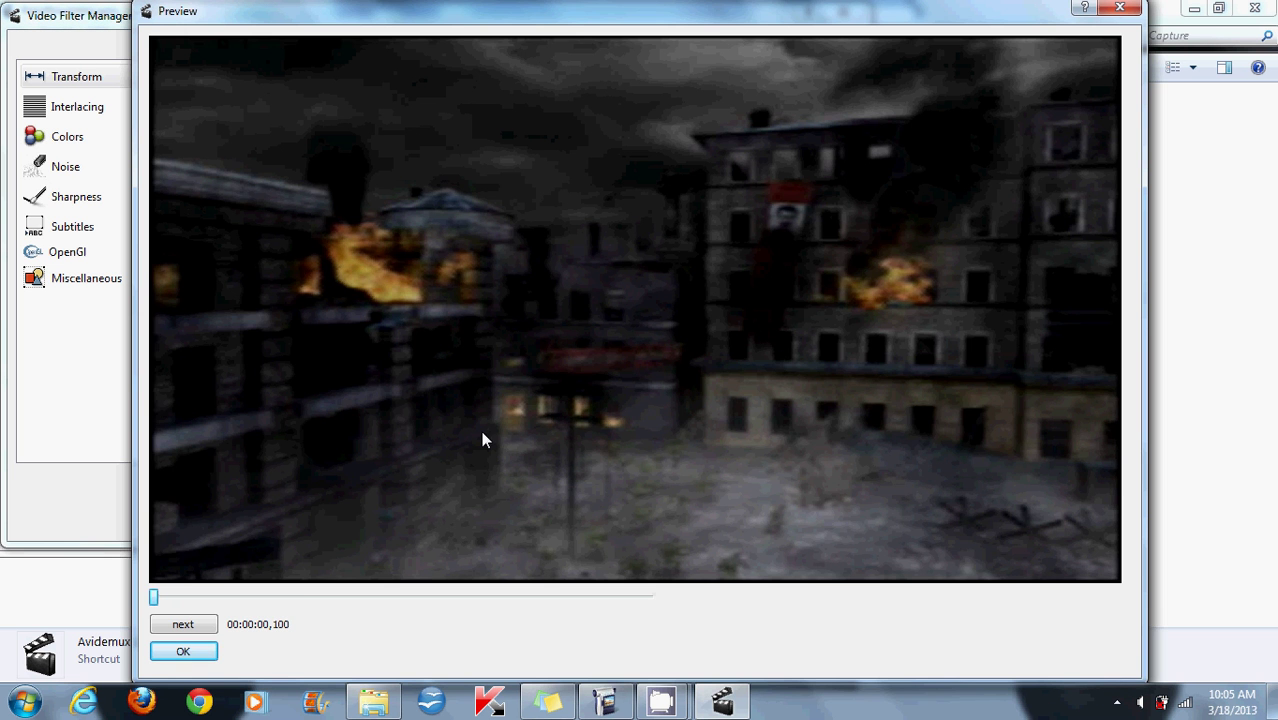
pyautogui.click(183, 651)
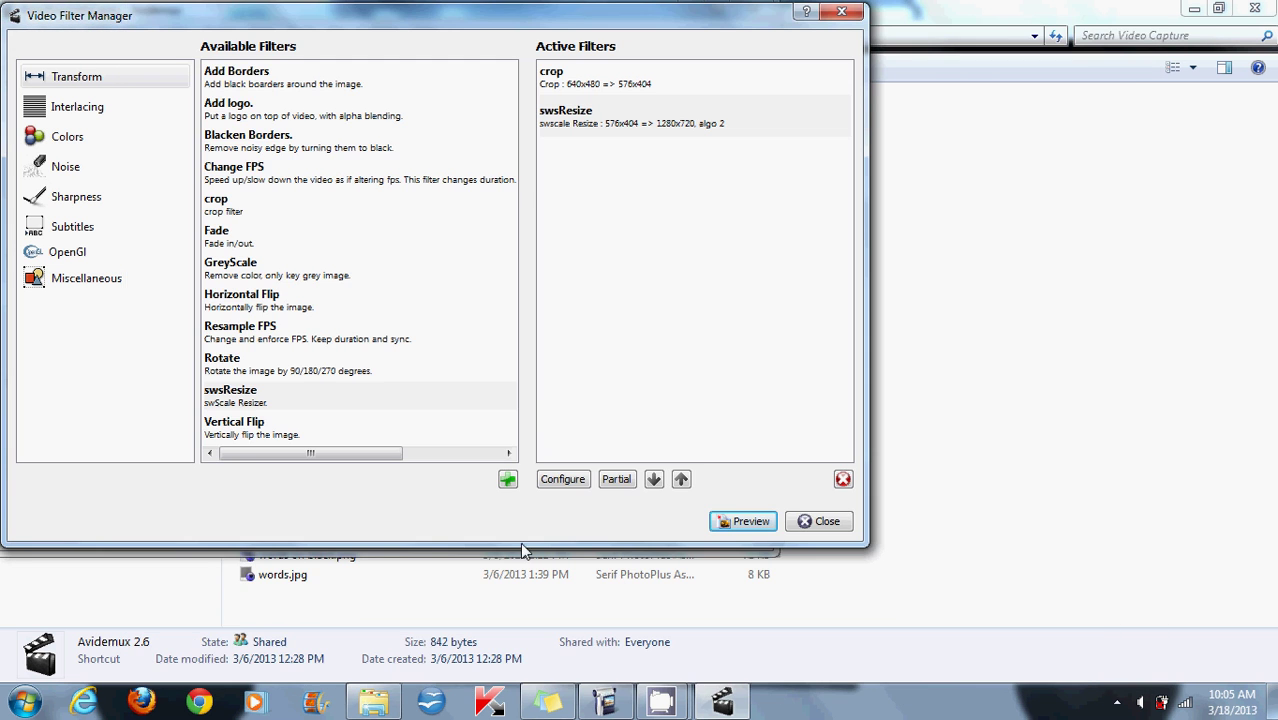
pyautogui.click(812, 520)
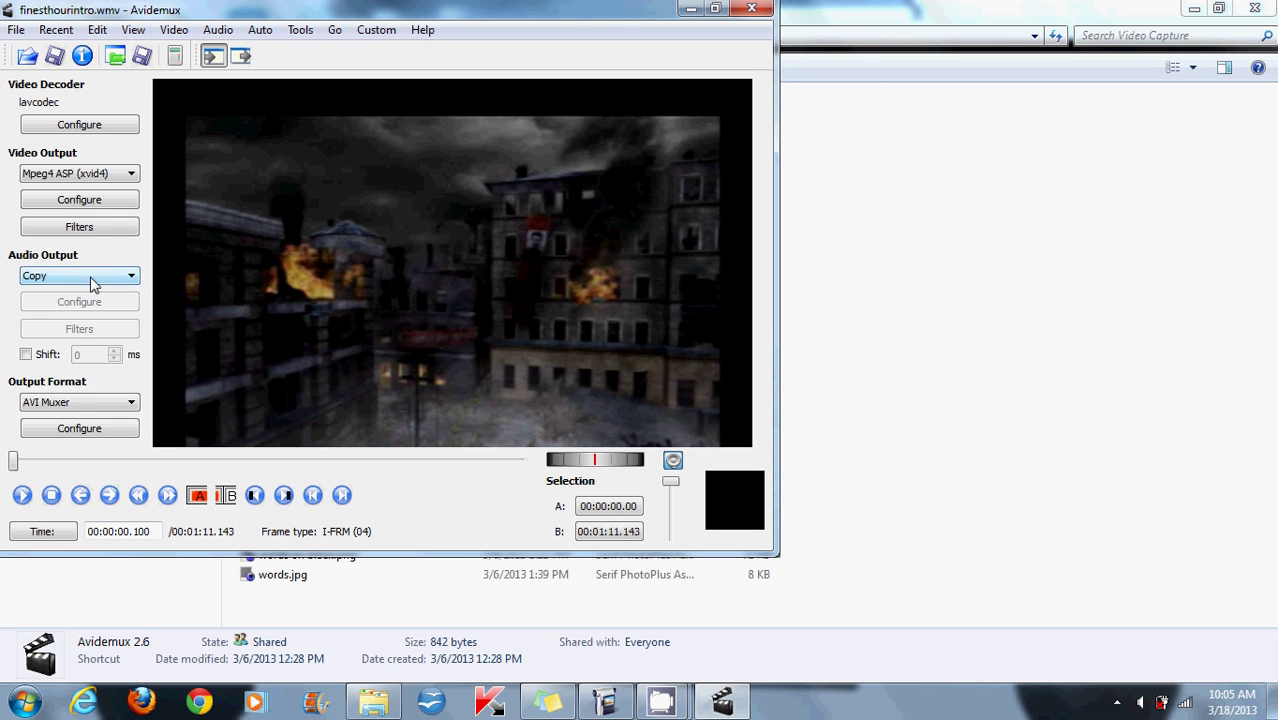
# - Choose MP3 (lame) audio output and accept the audio filters unchanged
pyautogui.click(91, 281)
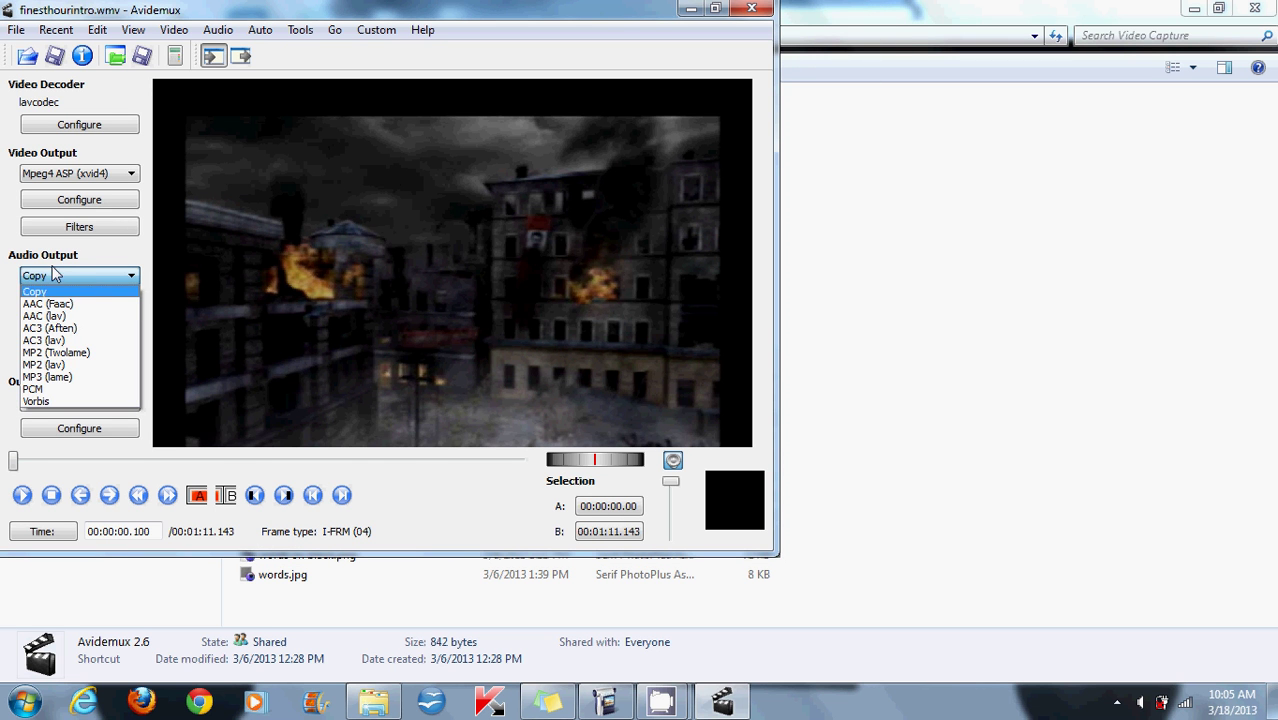
pyautogui.click(61, 378)
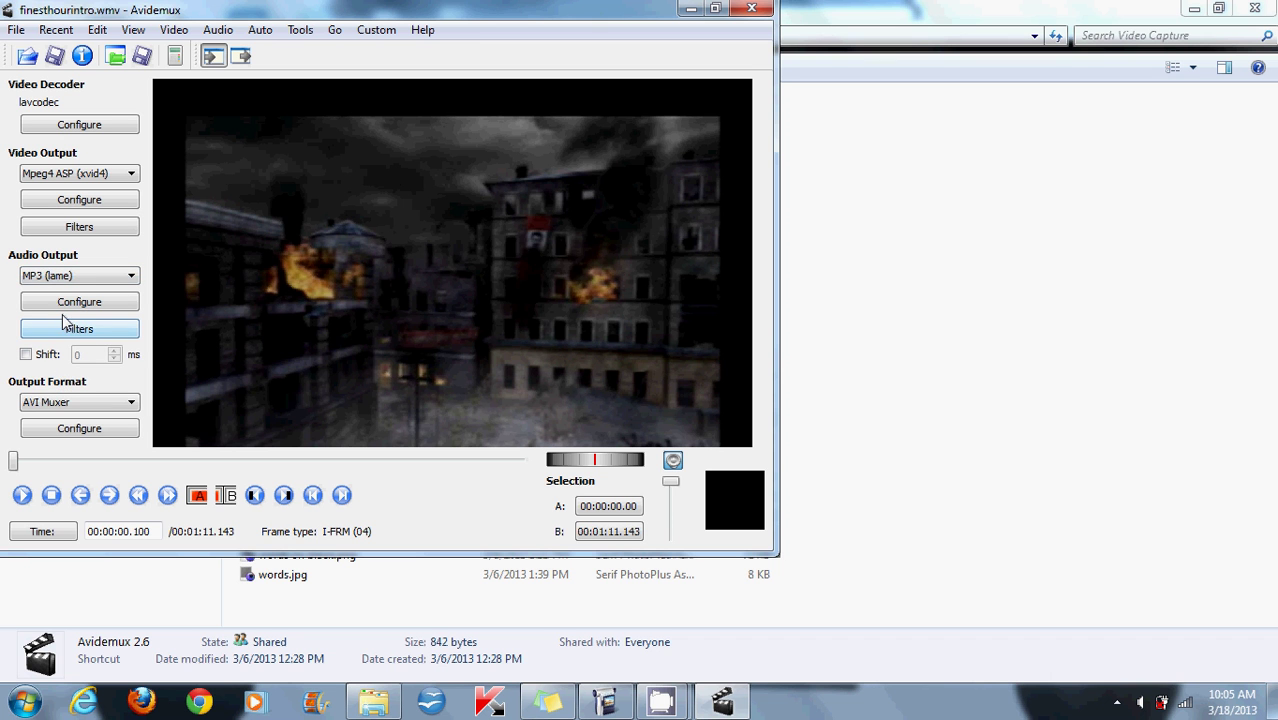
pyautogui.click(65, 330)
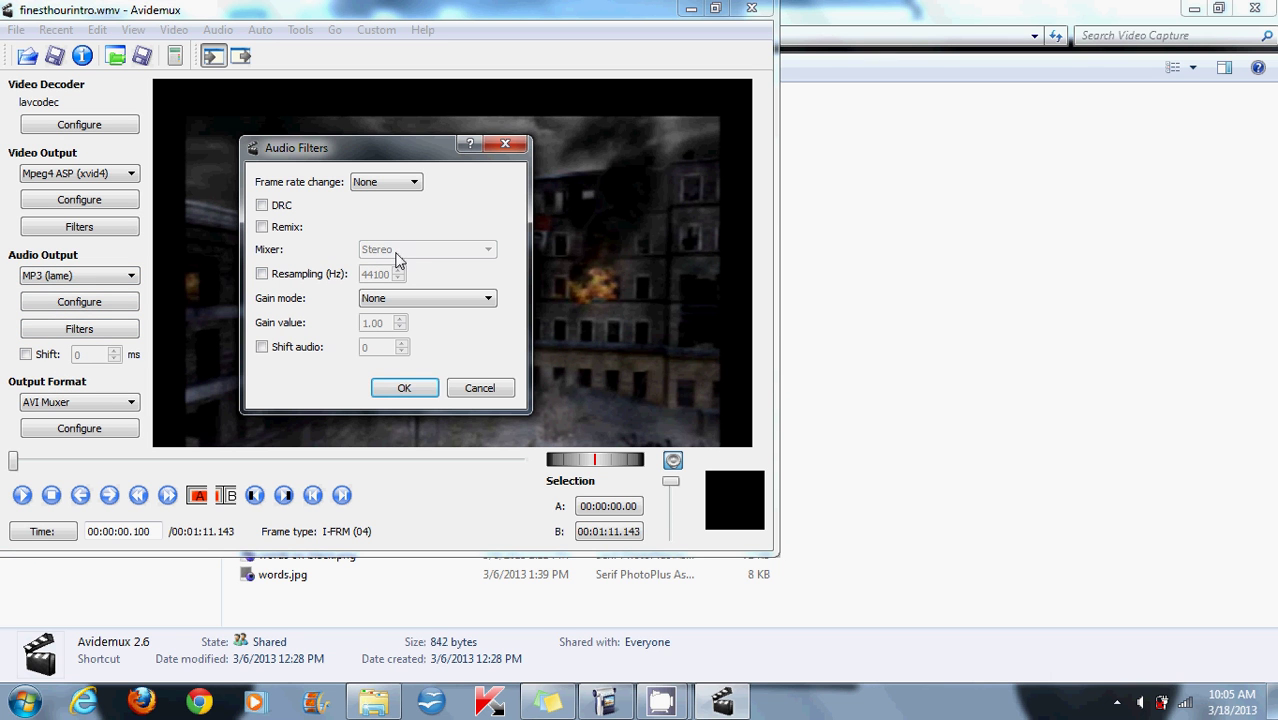
pyautogui.click(405, 389)
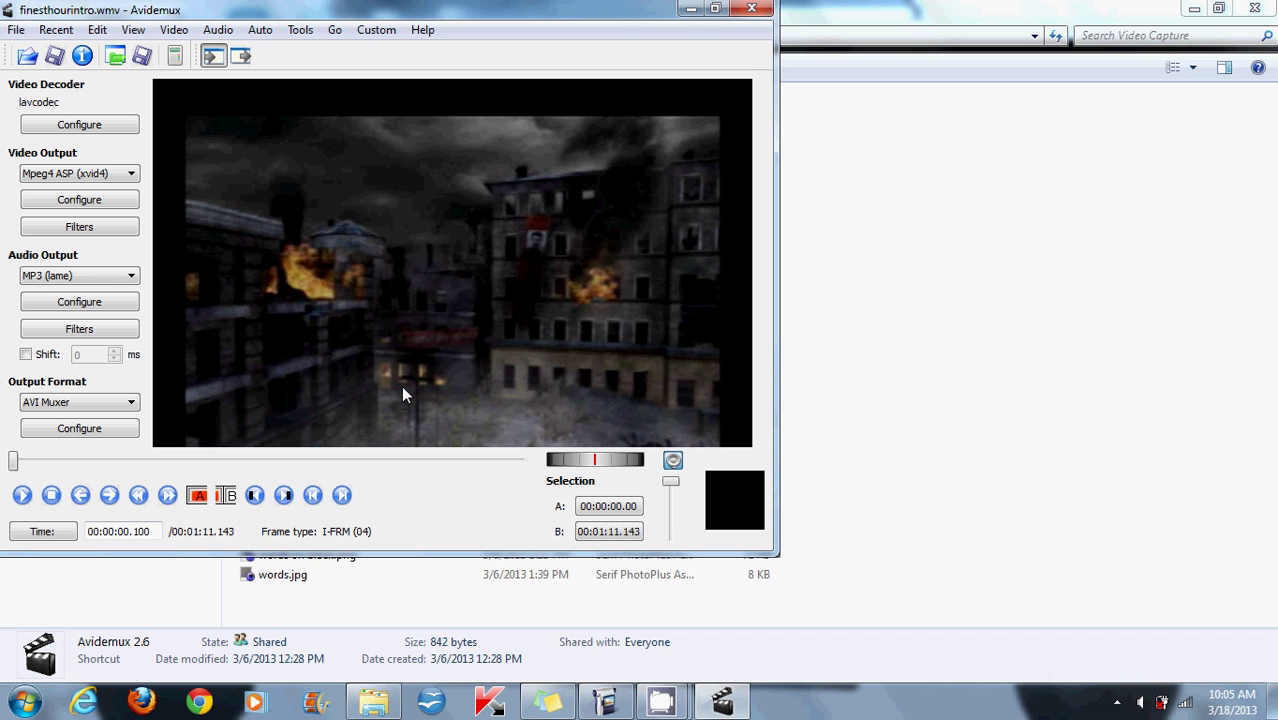